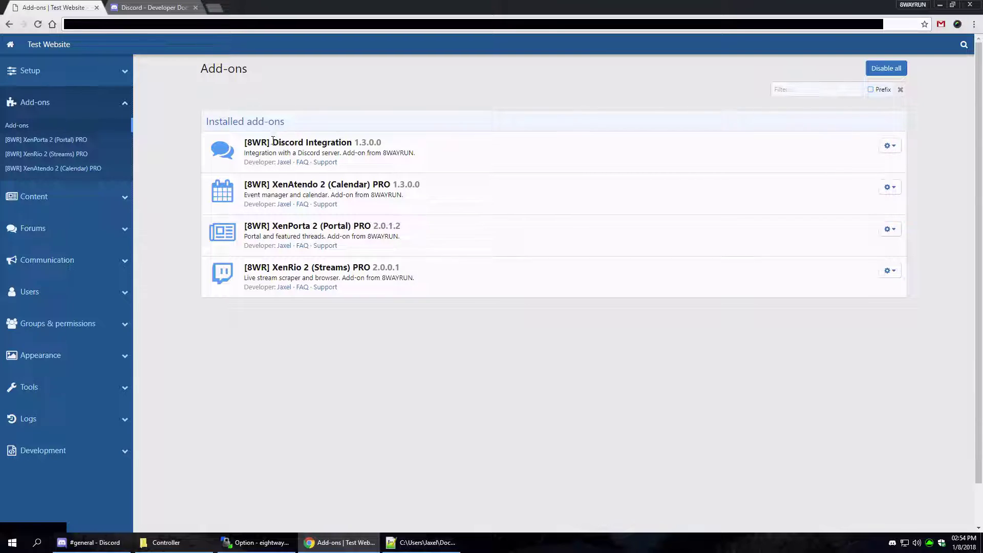
Go to the Setup > Options page in the XenForo admin panel
{"action": "left_click_drag", "start_coordinate": [273, 142], "coordinate": [320, 143]}
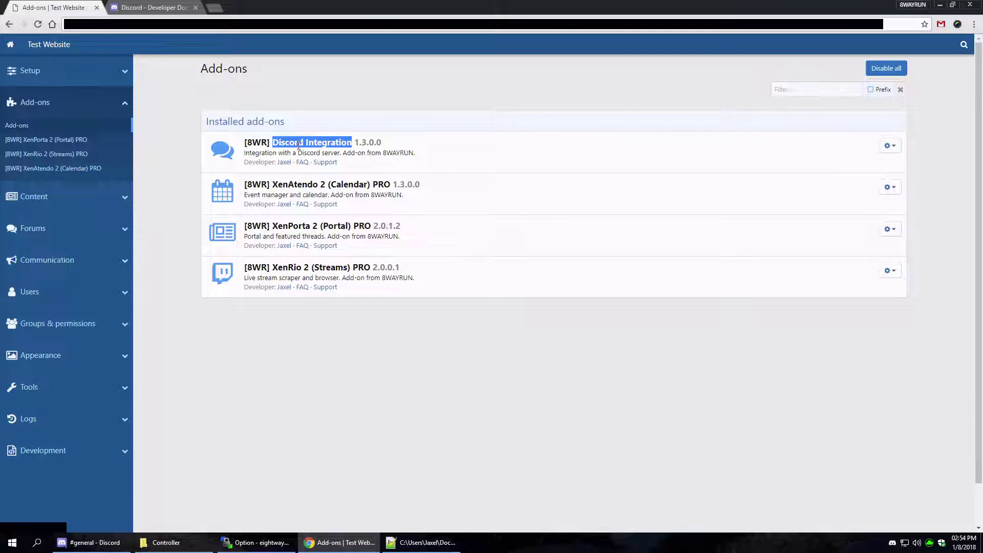
{"action": "left_click", "coordinate": [287, 142]}
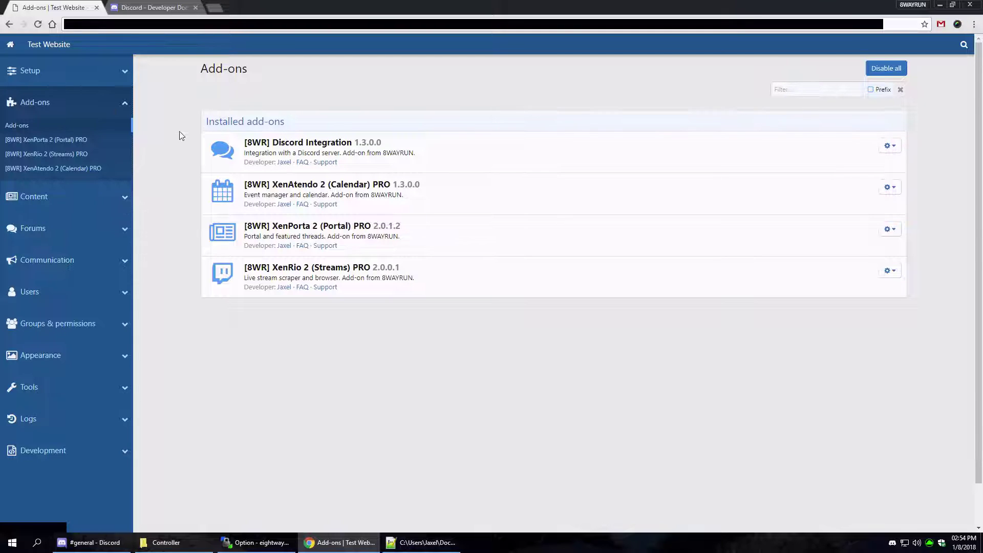
{"action": "left_click", "coordinate": [68, 81]}
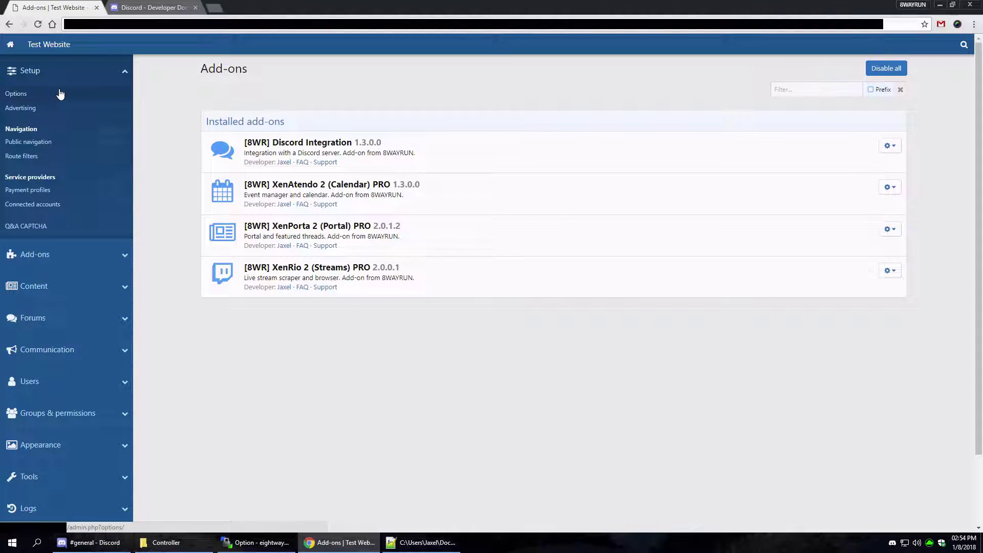
{"action": "left_click", "coordinate": [60, 93]}
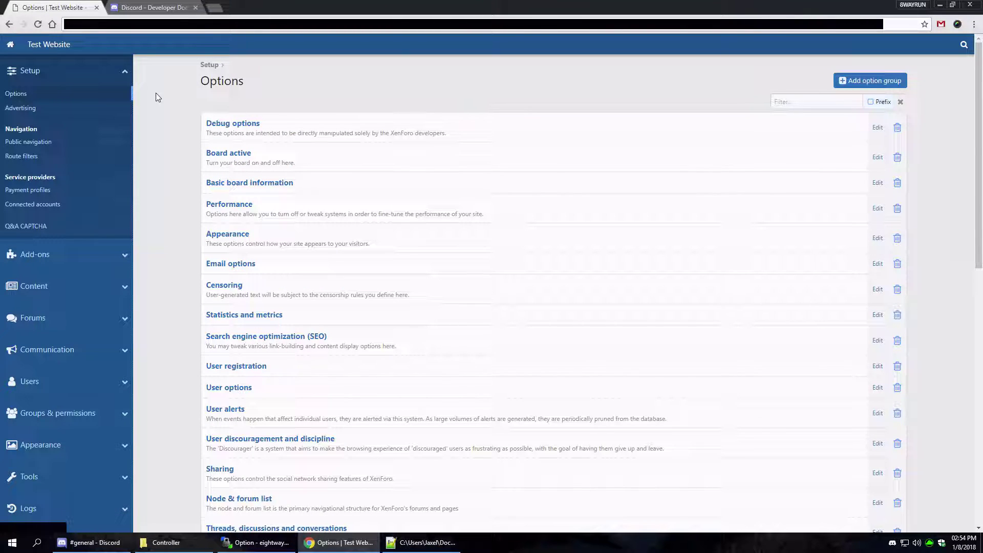
{"action": "scroll", "coordinate": [165, 97], "scroll_direction": "down", "scroll_amount": 1}
{"action": "scroll", "coordinate": [166, 97], "scroll_direction": "down", "scroll_amount": 10}
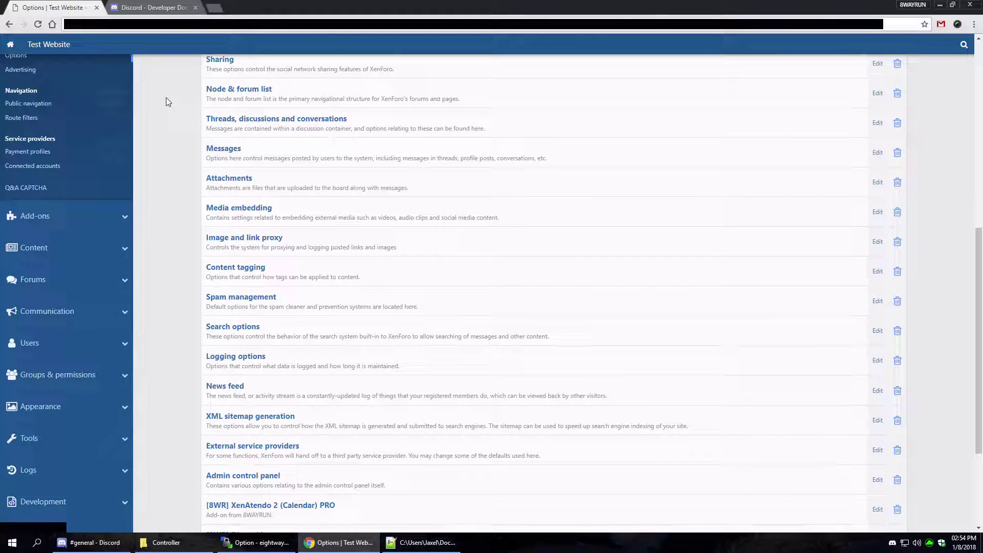
{"action": "scroll", "coordinate": [295, 256], "scroll_direction": "up", "scroll_amount": 1}
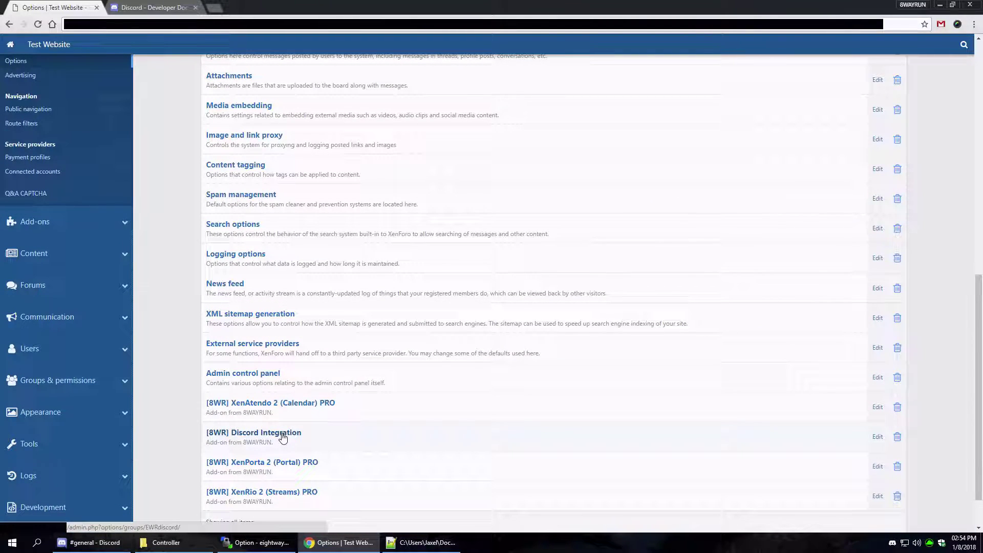
Set the [8WR] Discord Integration Navigation option to Show, then switch to Discord
{"action": "left_click", "coordinate": [288, 437]}
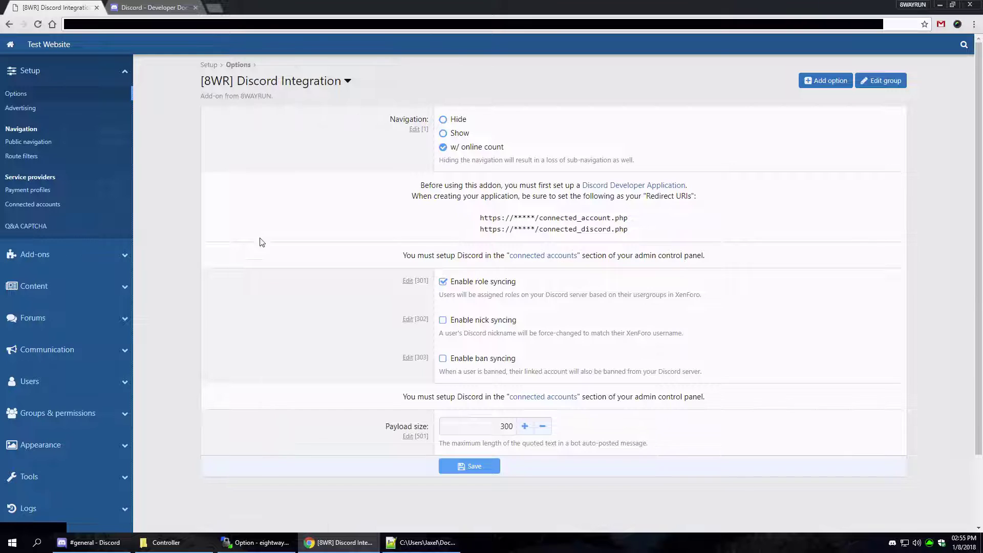
{"action": "left_click", "coordinate": [470, 134]}
{"action": "left_click", "coordinate": [119, 537]}
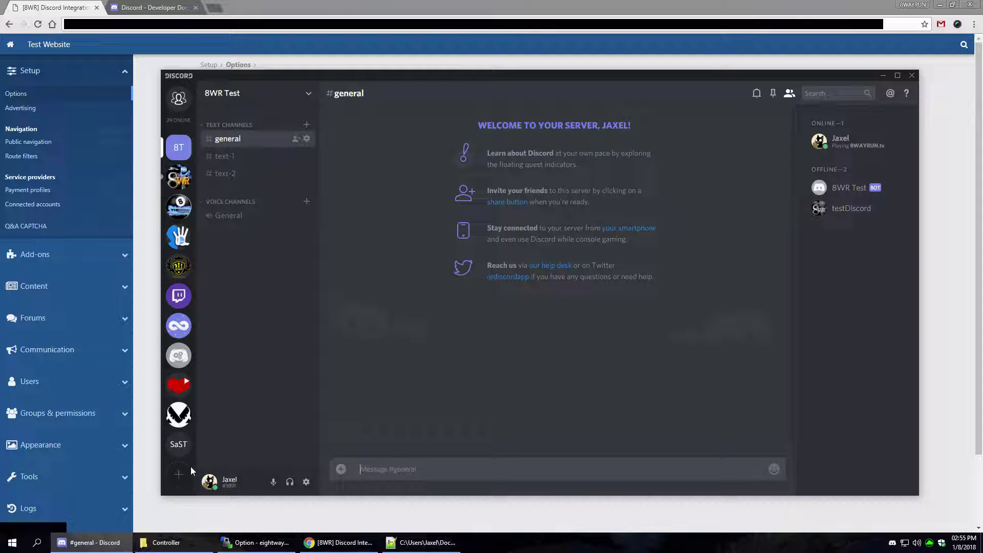
Dismiss the create-or-join prompt and open the 8WR Test server's Server Settings
{"action": "left_click", "coordinate": [175, 478]}
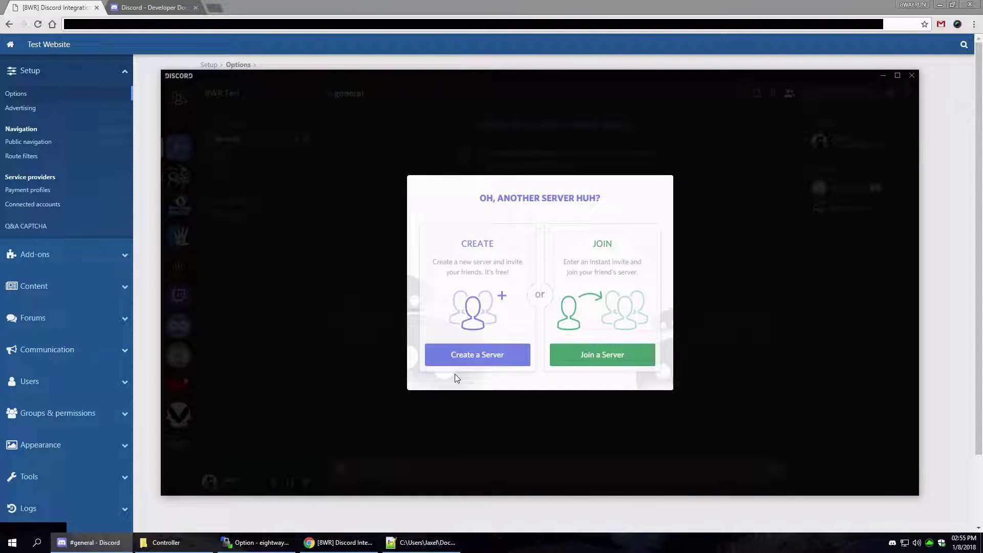
{"action": "left_click", "coordinate": [332, 328]}
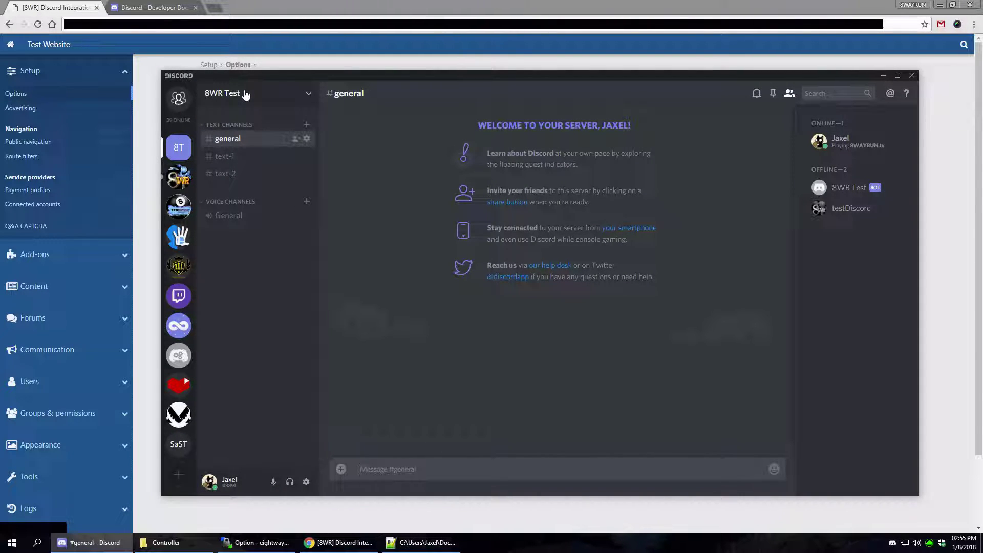
{"action": "left_click", "coordinate": [309, 96]}
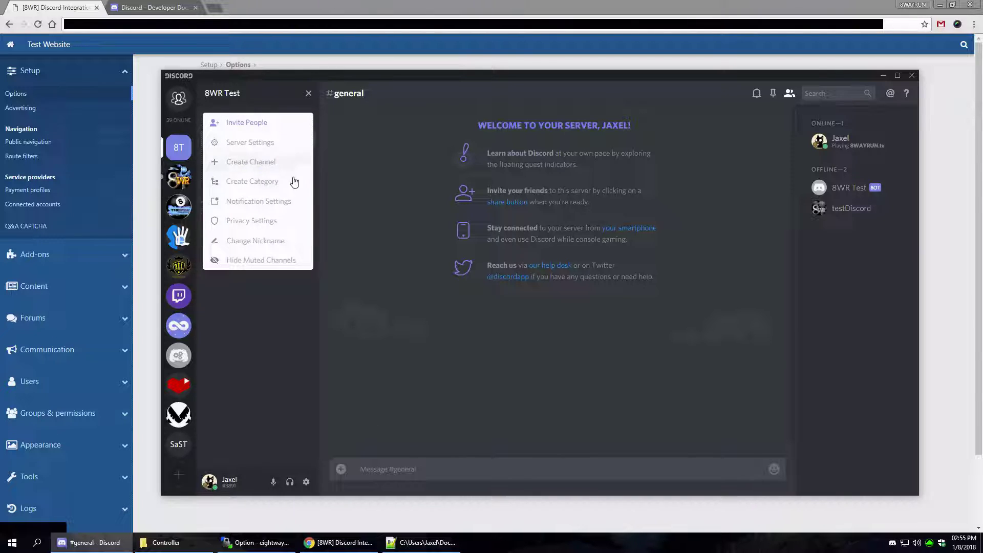
{"action": "left_click", "coordinate": [265, 143]}
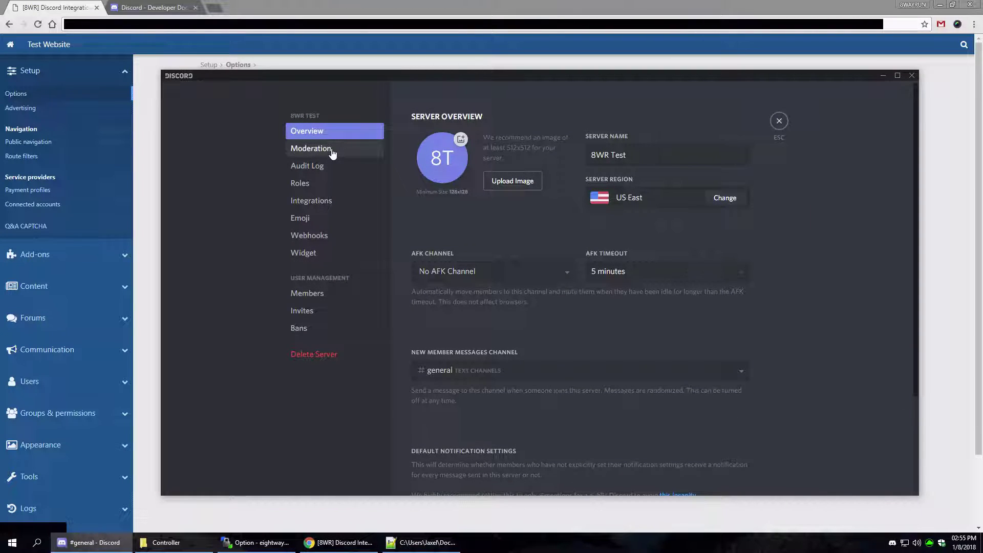
In Roles, inspect the Third, First, Second and 8WR Test bot roles
{"action": "left_click", "coordinate": [326, 184]}
{"action": "left_click", "coordinate": [443, 148]}
{"action": "left_click", "coordinate": [435, 179]}
{"action": "left_click", "coordinate": [439, 162]}
{"action": "left_click", "coordinate": [438, 146]}
{"action": "left_click", "coordinate": [438, 180]}
{"action": "left_click", "coordinate": [442, 163]}
{"action": "left_click", "coordinate": [438, 131]}
{"action": "left_click", "coordinate": [440, 164]}
{"action": "left_click", "coordinate": [441, 149]}
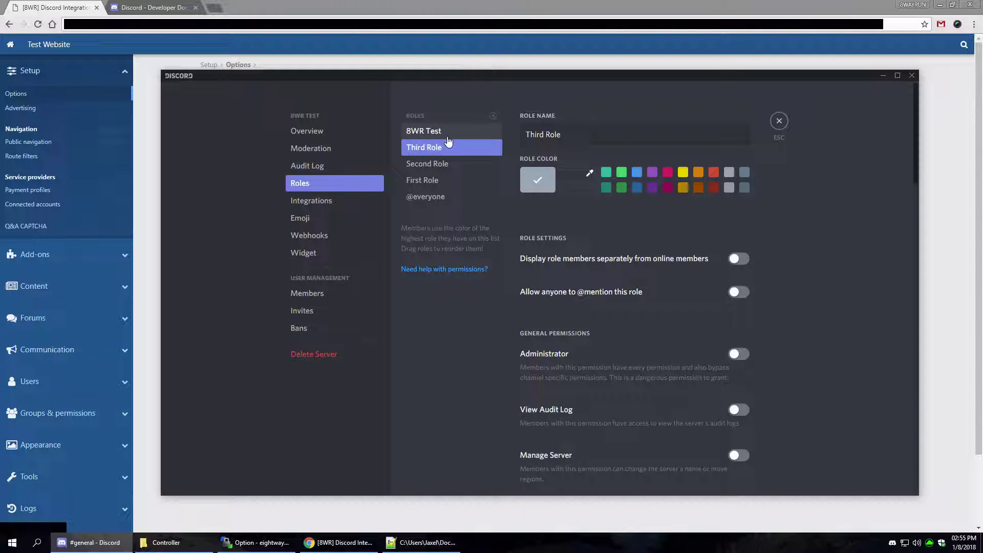
{"action": "left_click", "coordinate": [443, 197]}
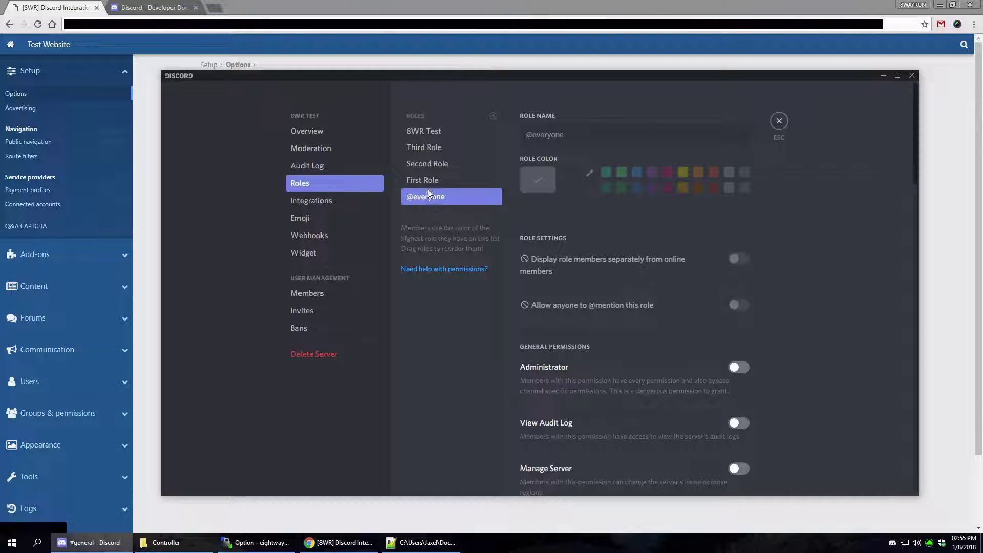
{"action": "left_click", "coordinate": [450, 136]}
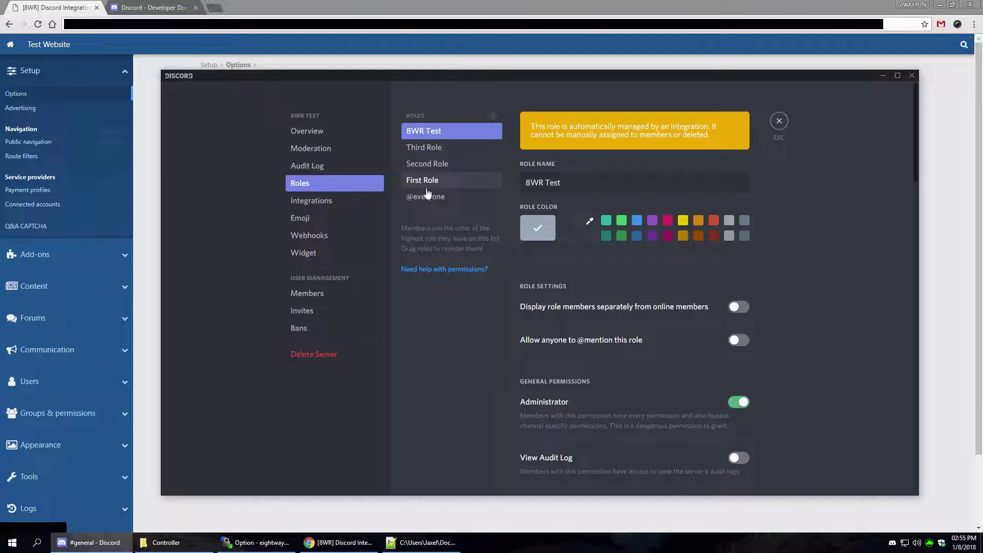
{"action": "left_click", "coordinate": [438, 199]}
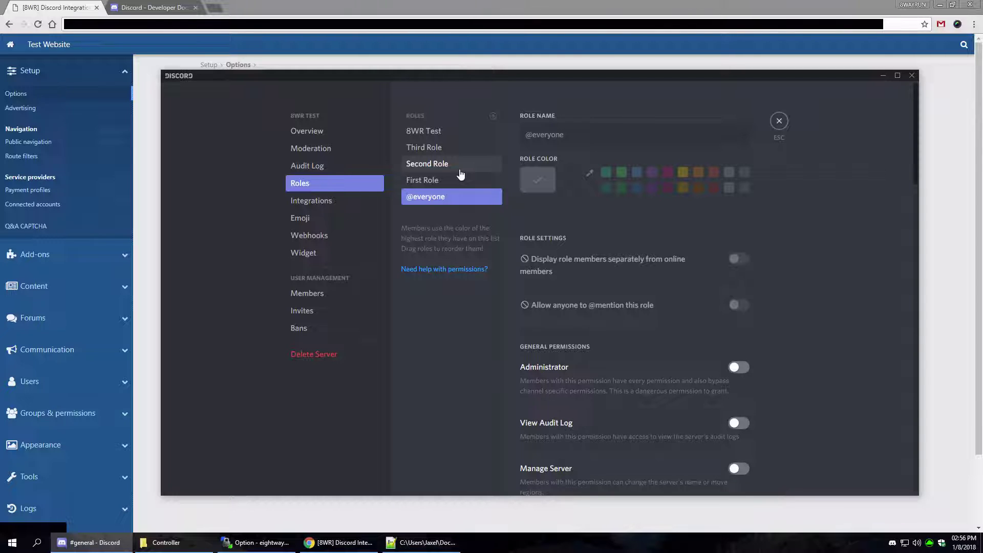
{"action": "left_click", "coordinate": [779, 122]}
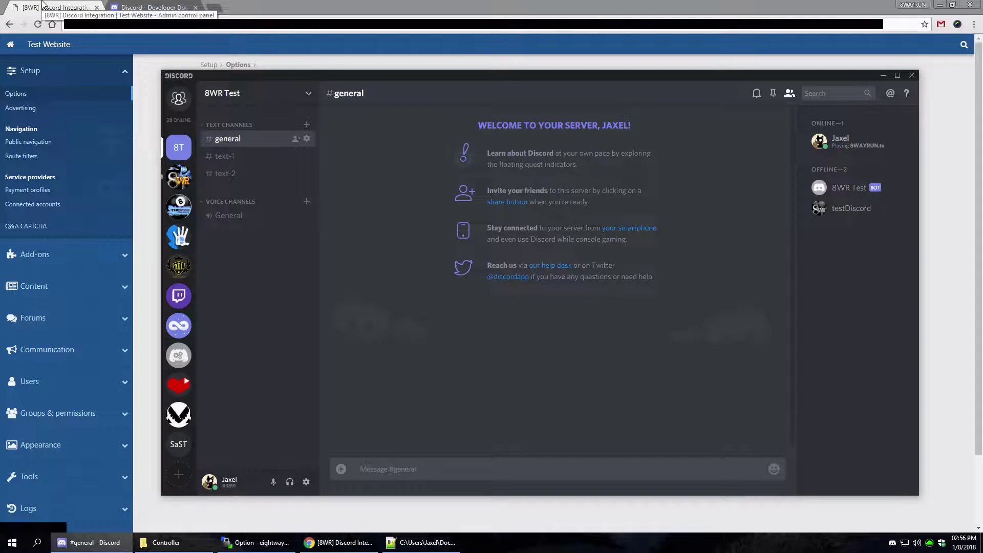
Back on the Discord Integration options, follow the Discord Developer Application link
{"action": "left_click", "coordinate": [57, 6]}
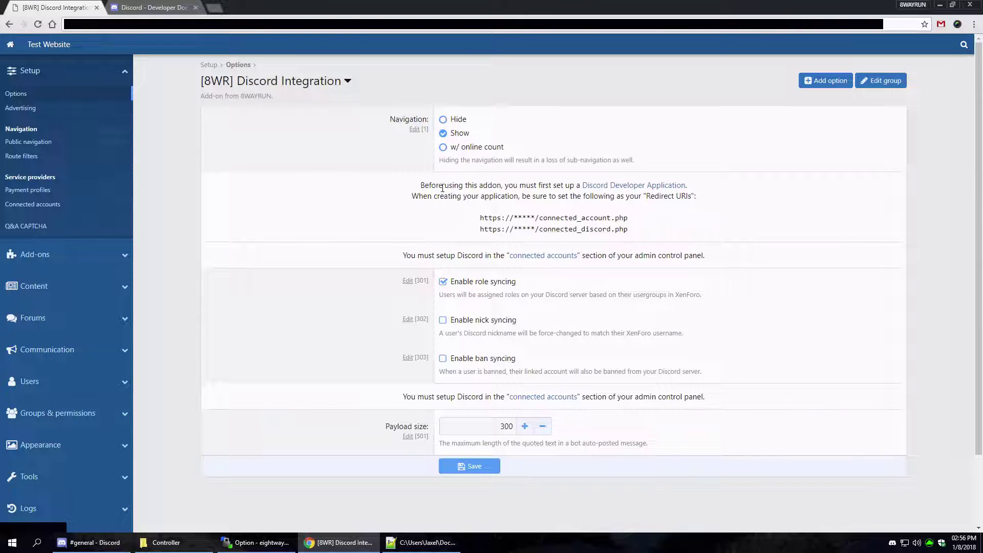
{"action": "left_click_drag", "start_coordinate": [427, 186], "coordinate": [689, 187]}
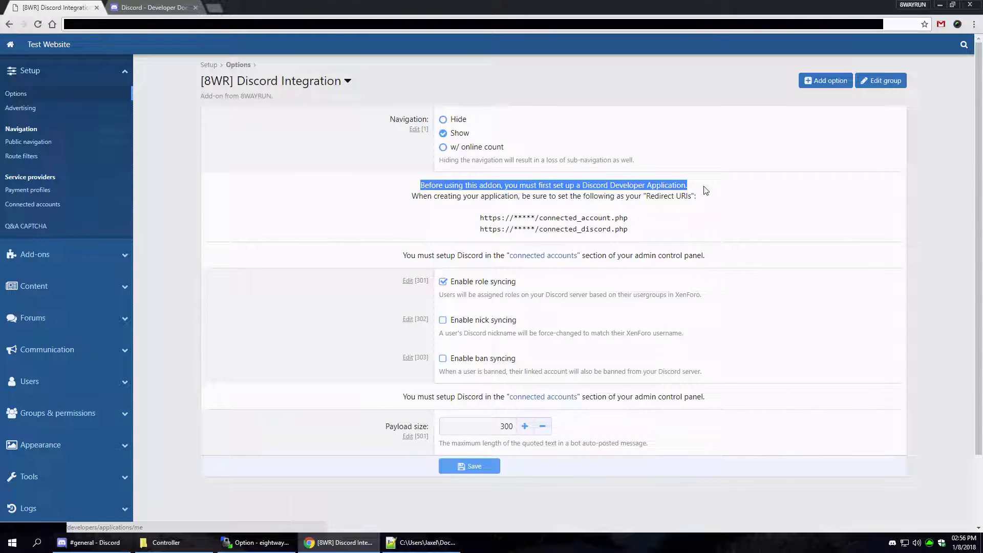
{"action": "left_click", "coordinate": [736, 192]}
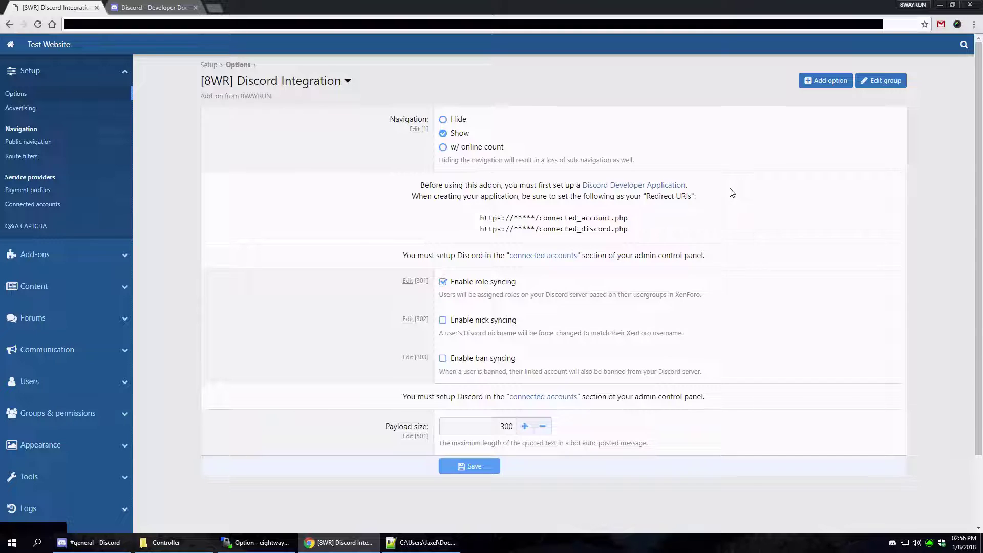
{"action": "scroll", "coordinate": [722, 187], "scroll_direction": "down", "scroll_amount": 1}
{"action": "scroll", "coordinate": [738, 192], "scroll_direction": "up", "scroll_amount": 1}
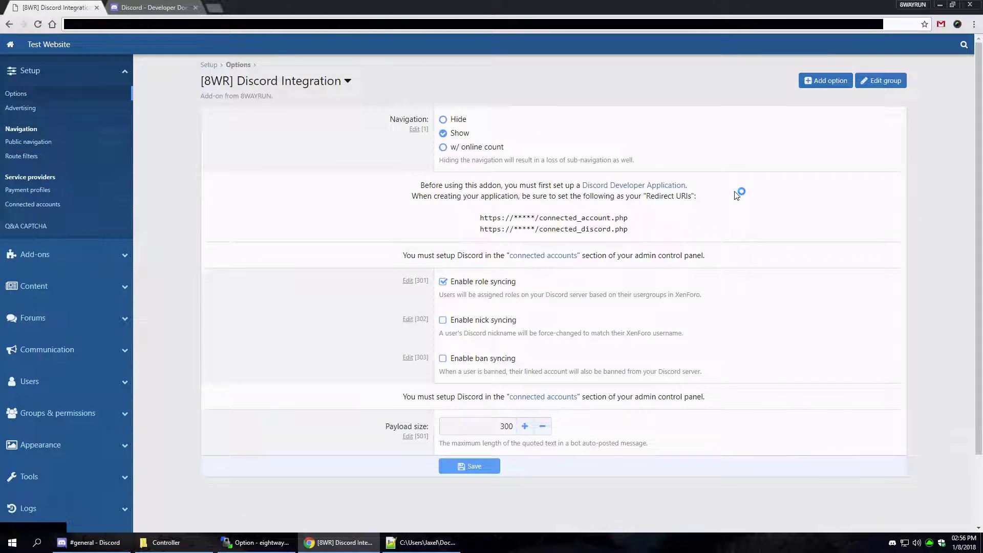
{"action": "left_click", "coordinate": [601, 187]}
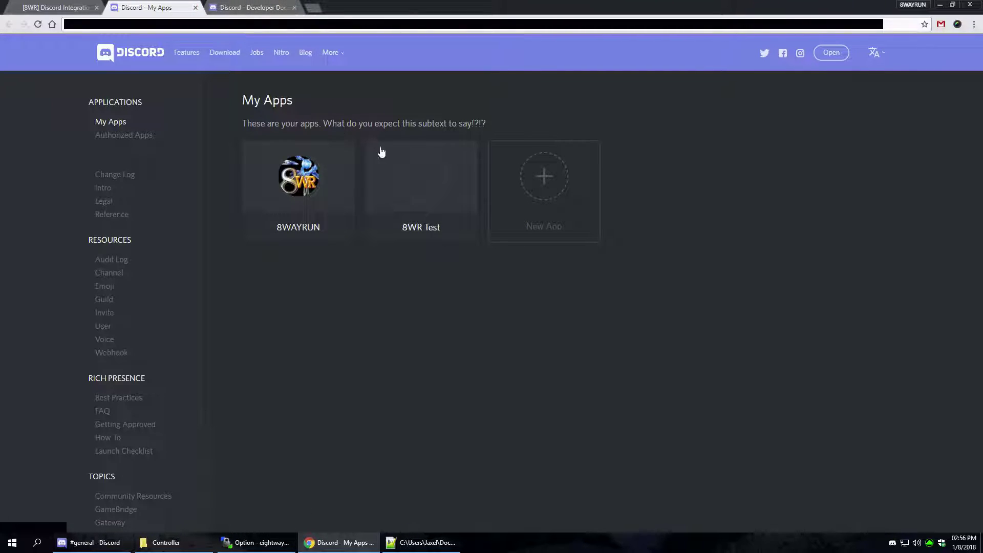
Close the duplicate My Apps tab and show the 8WR Test app details from the top
{"action": "left_click", "coordinate": [195, 8]}
{"action": "left_click", "coordinate": [171, 6]}
{"action": "scroll", "coordinate": [533, 246], "scroll_direction": "up", "scroll_amount": 4}
{"action": "scroll", "coordinate": [729, 245], "scroll_direction": "up", "scroll_amount": 1}
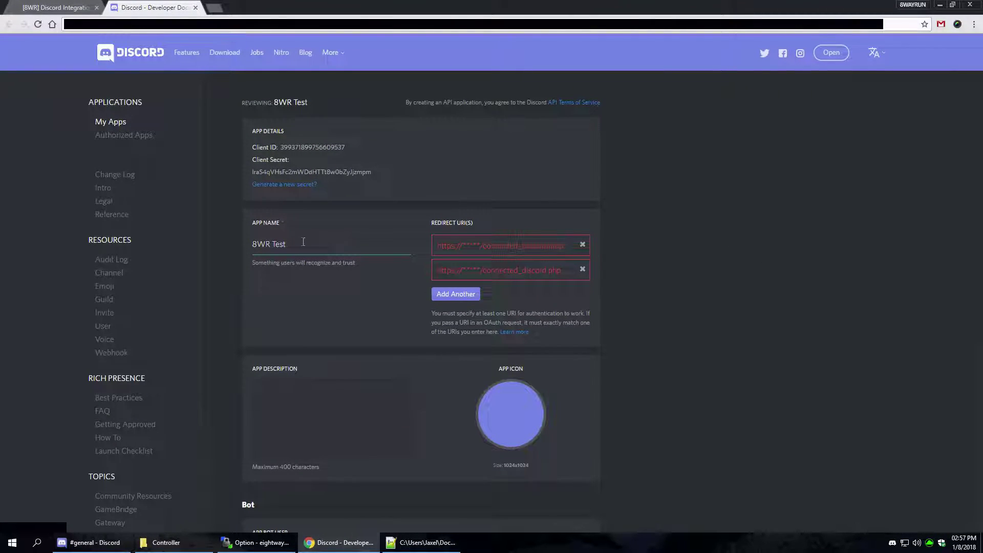
{"action": "triple_click", "coordinate": [280, 244]}
{"action": "left_click", "coordinate": [338, 236]}
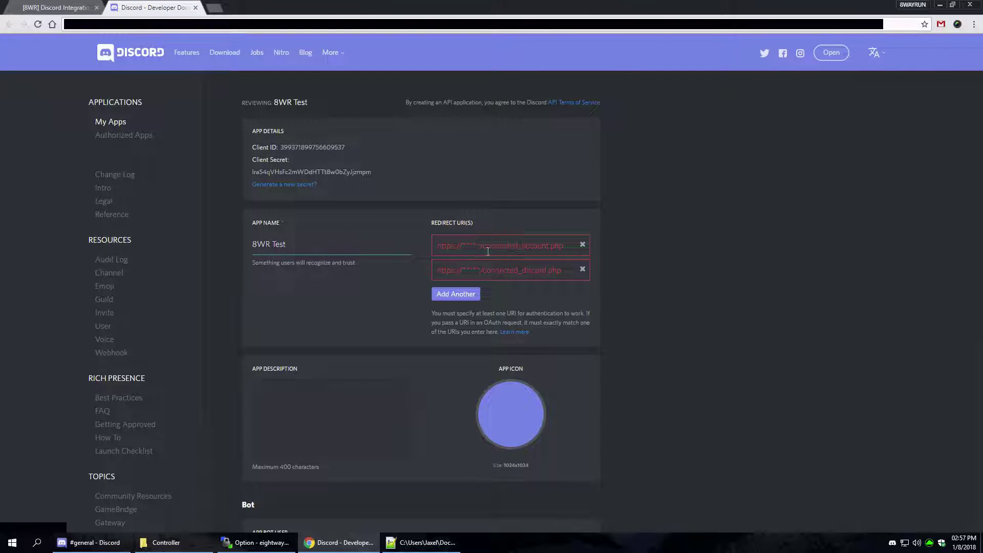
Highlight and review the two redirect URIs listed on the Discord Integration options page
{"action": "left_click", "coordinate": [63, 5]}
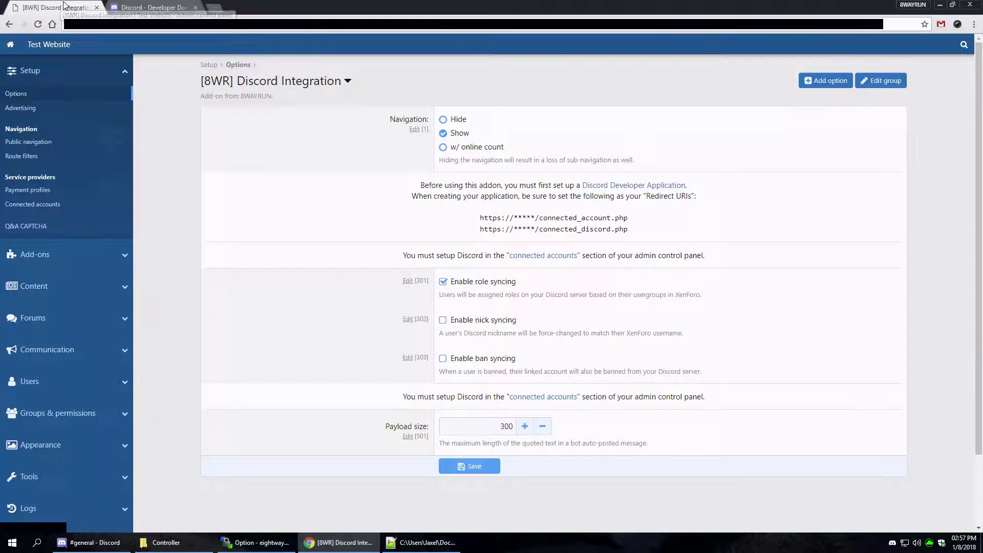
{"action": "double_click", "coordinate": [490, 219]}
{"action": "left_click_drag", "start_coordinate": [489, 222], "coordinate": [628, 219]}
{"action": "left_click", "coordinate": [490, 231]}
{"action": "left_click_drag", "start_coordinate": [490, 232], "coordinate": [621, 230]}
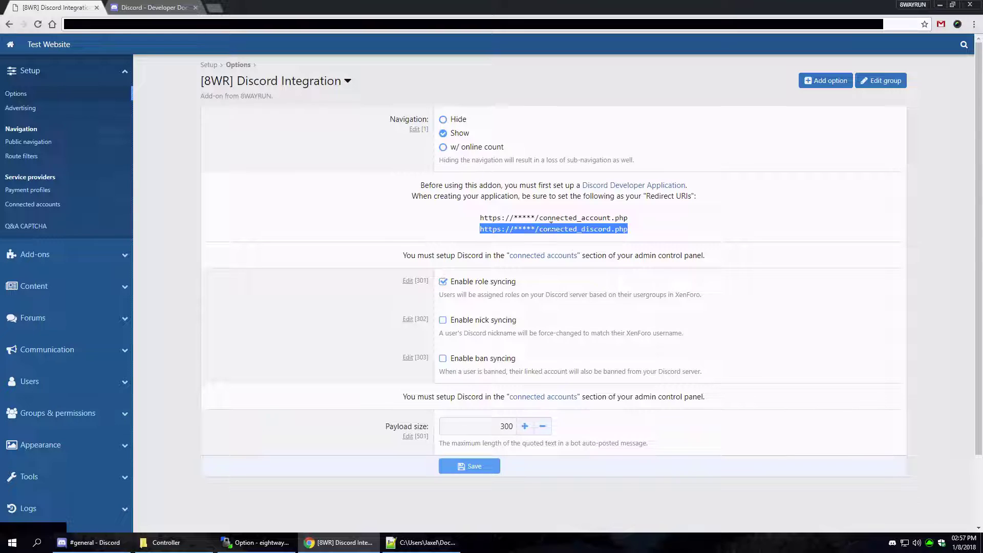
{"action": "left_click_drag", "start_coordinate": [514, 219], "coordinate": [636, 221]}
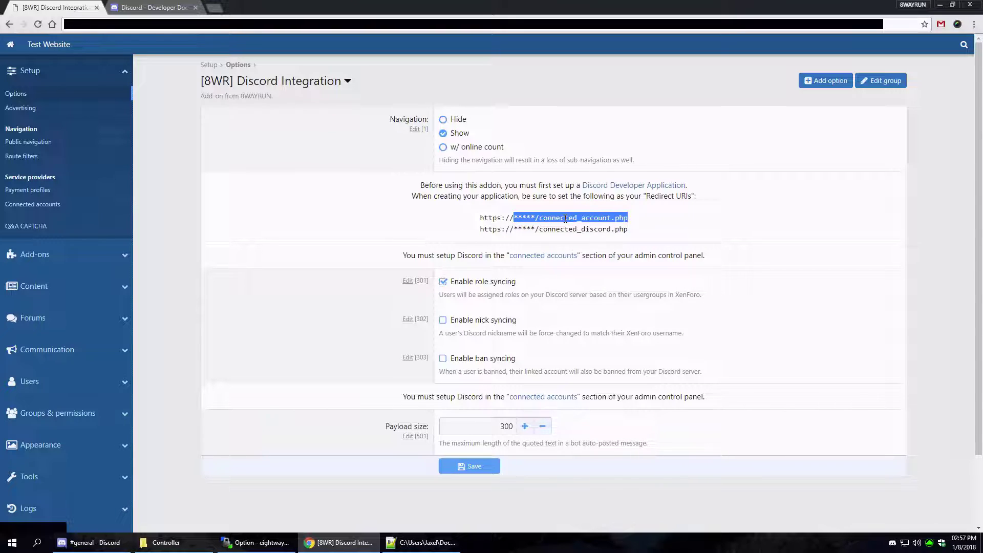
{"action": "left_click", "coordinate": [538, 220]}
{"action": "left_click_drag", "start_coordinate": [468, 221], "coordinate": [662, 231]}
{"action": "left_click", "coordinate": [663, 231]}
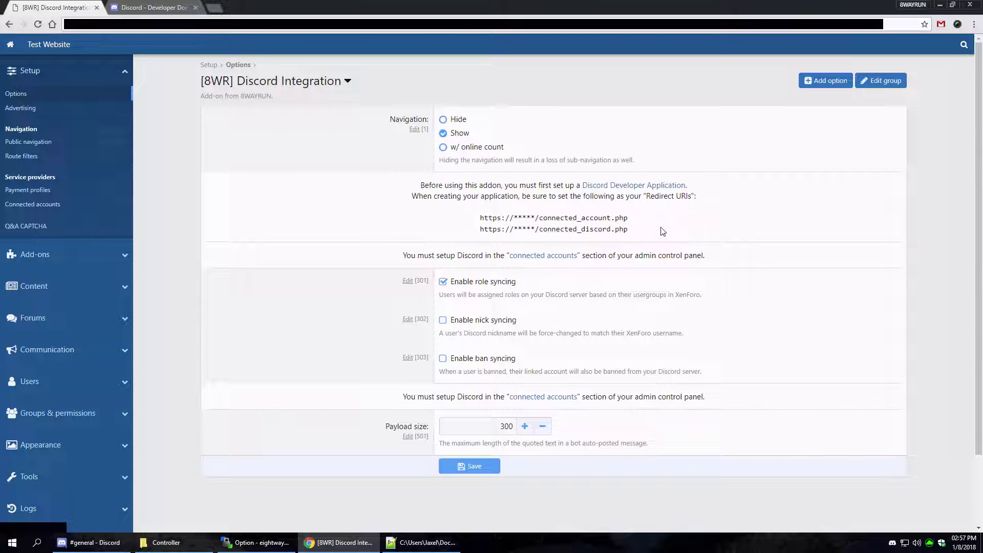
Compare with the Discord app page, then read the connected accounts setup note
{"action": "left_click", "coordinate": [153, 7]}
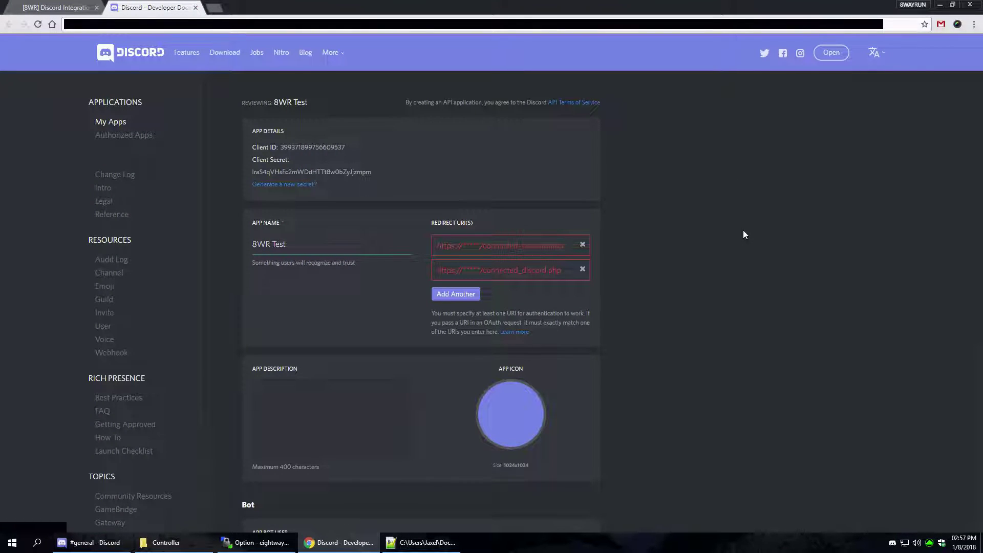
{"action": "left_click", "coordinate": [73, 9]}
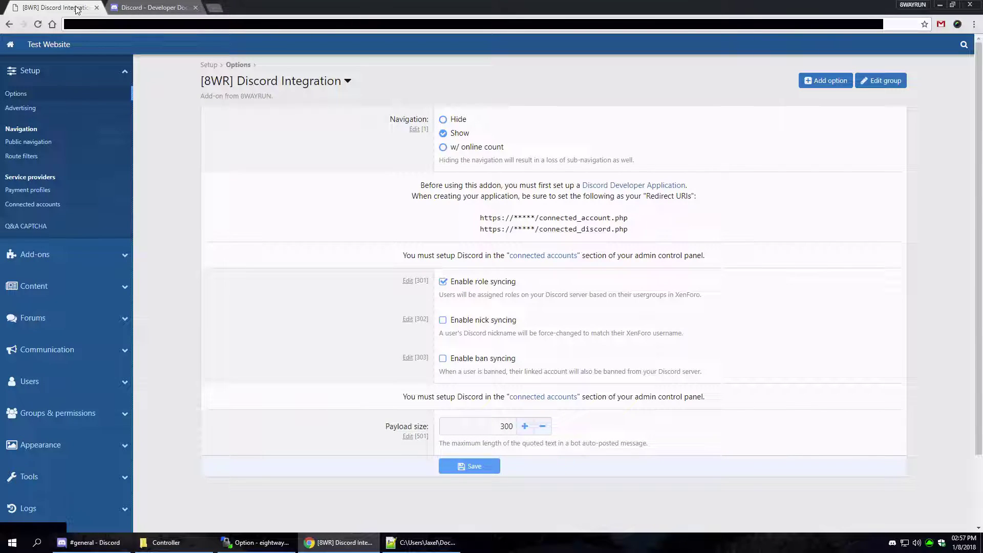
{"action": "double_click", "coordinate": [407, 256]}
{"action": "left_click_drag", "start_coordinate": [355, 259], "coordinate": [772, 260]}
{"action": "left_click", "coordinate": [748, 258]}
Open connected accounts and the inactive Discord provider's Edit provider page
{"action": "left_click", "coordinate": [534, 258]}
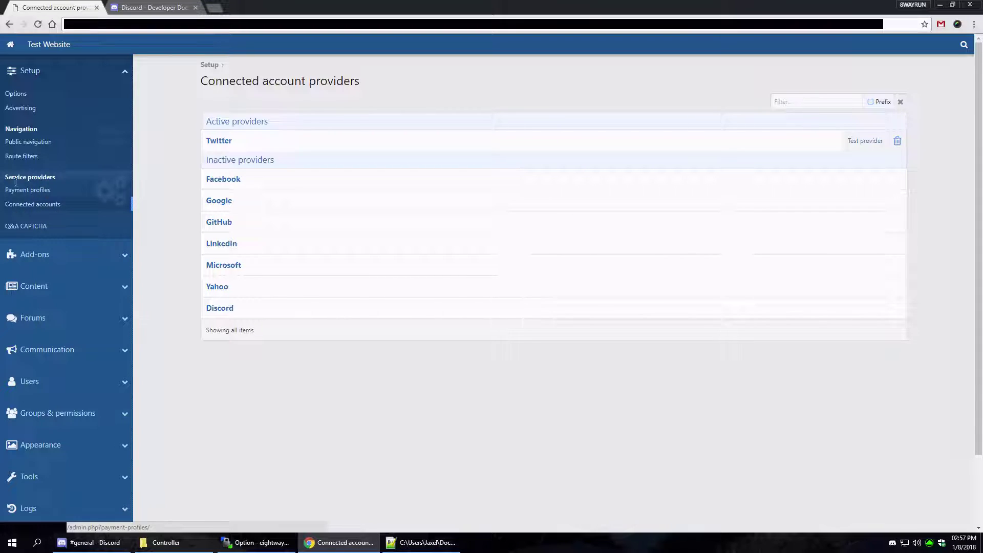
{"action": "left_click", "coordinate": [254, 319]}
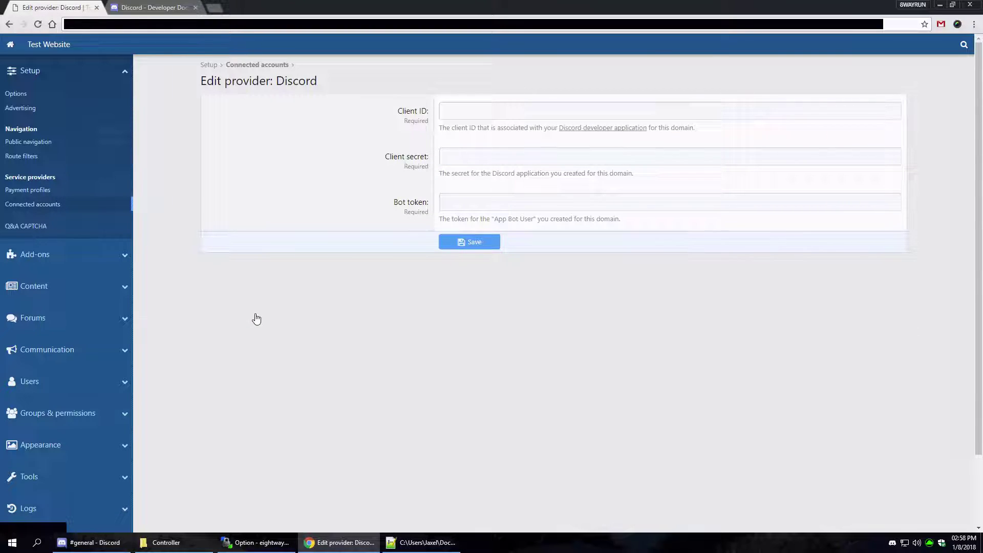
{"action": "key", "text": "ctrl+Tab"}
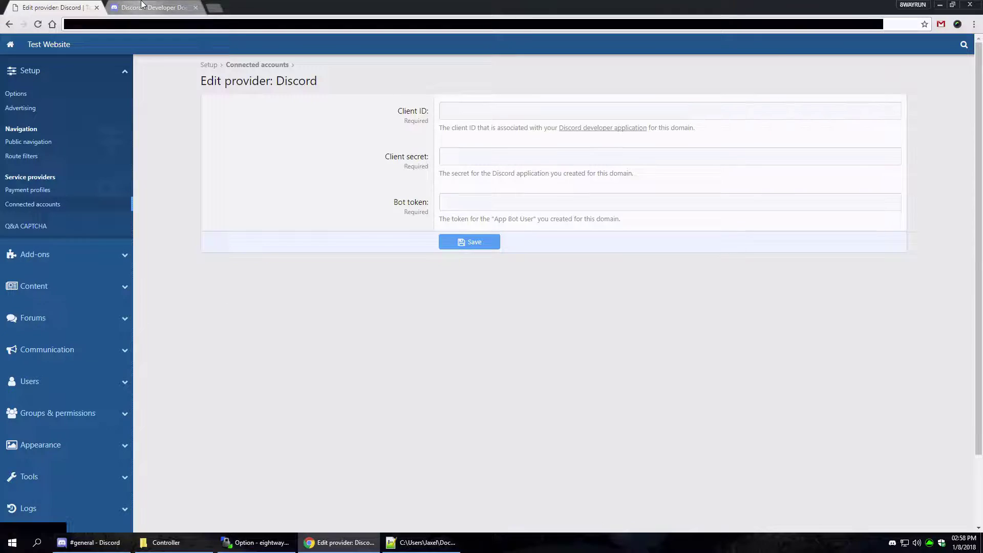
Copy the 8WR Test app's Client ID into XenForo's Client ID field
{"action": "scroll", "coordinate": [232, 204], "scroll_direction": "down", "scroll_amount": 1}
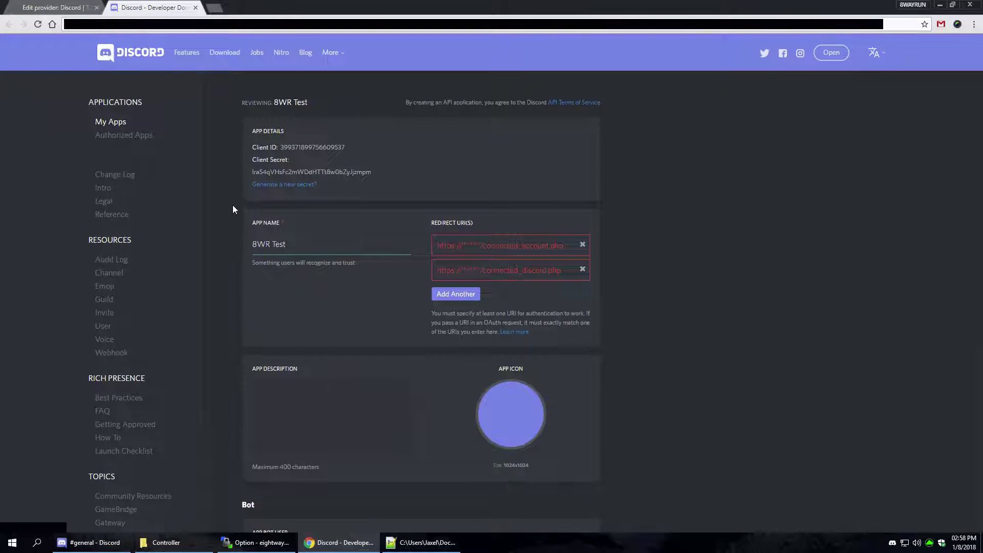
{"action": "scroll", "coordinate": [292, 148], "scroll_direction": "up", "scroll_amount": 1}
{"action": "double_click", "coordinate": [306, 148]}
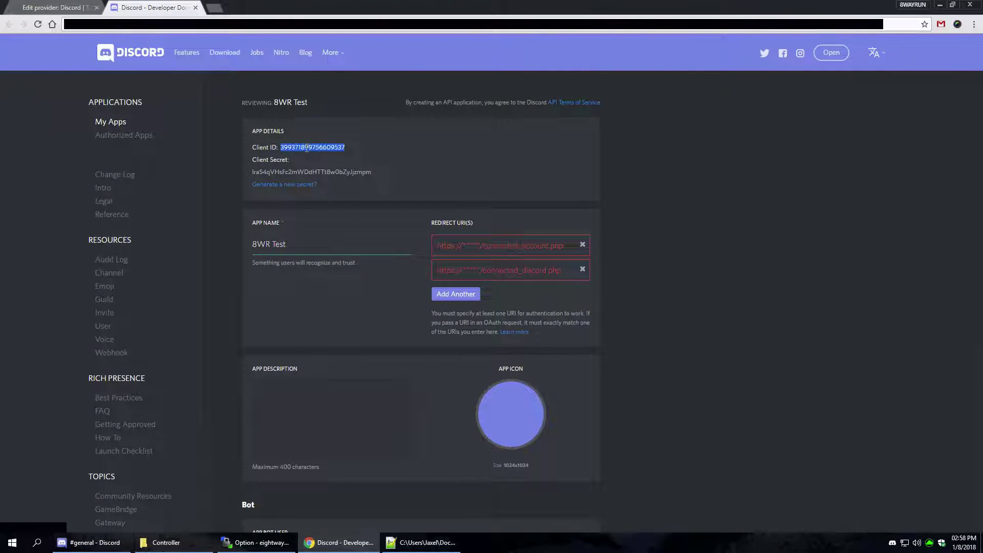
{"action": "key", "text": "ctrl+c"}
{"action": "left_click", "coordinate": [51, 7]}
{"action": "left_click", "coordinate": [482, 111]}
{"action": "key", "text": "ctrl+v"}
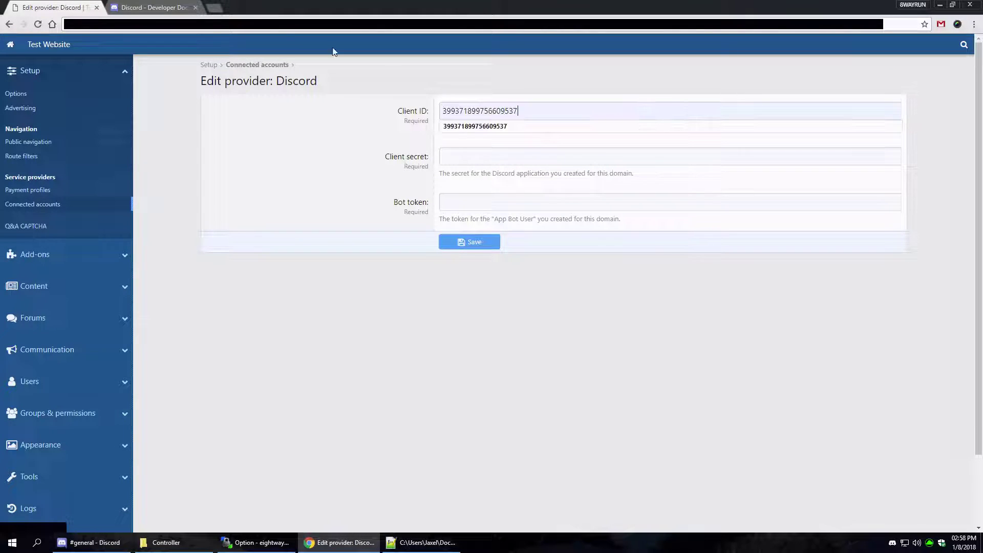
Copy the app's client secret into XenForo's Client secret field
{"action": "left_click", "coordinate": [158, 7]}
{"action": "double_click", "coordinate": [308, 172]}
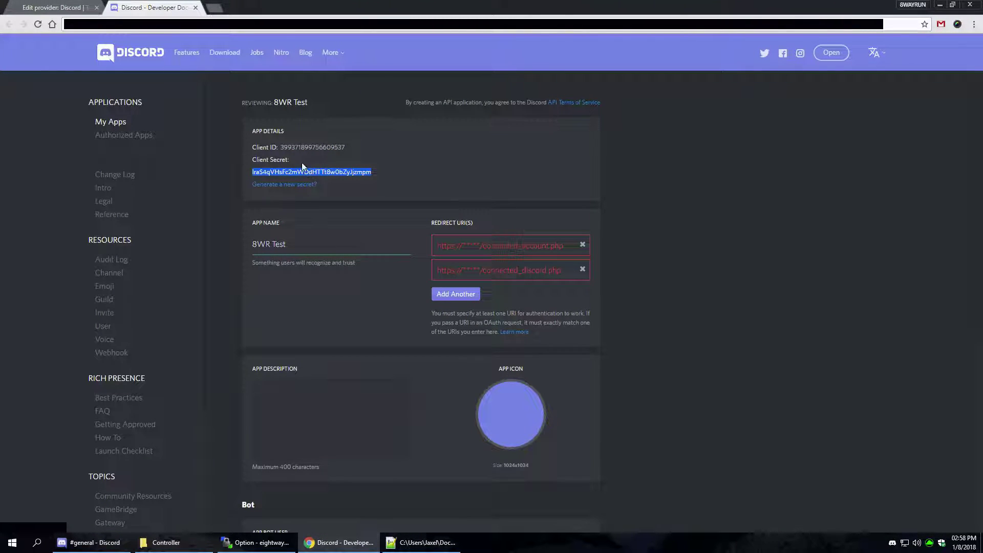
{"action": "key", "text": "ctrl+c"}
{"action": "left_click", "coordinate": [38, 5]}
{"action": "left_click", "coordinate": [538, 151]}
{"action": "key", "text": "ctrl+v"}
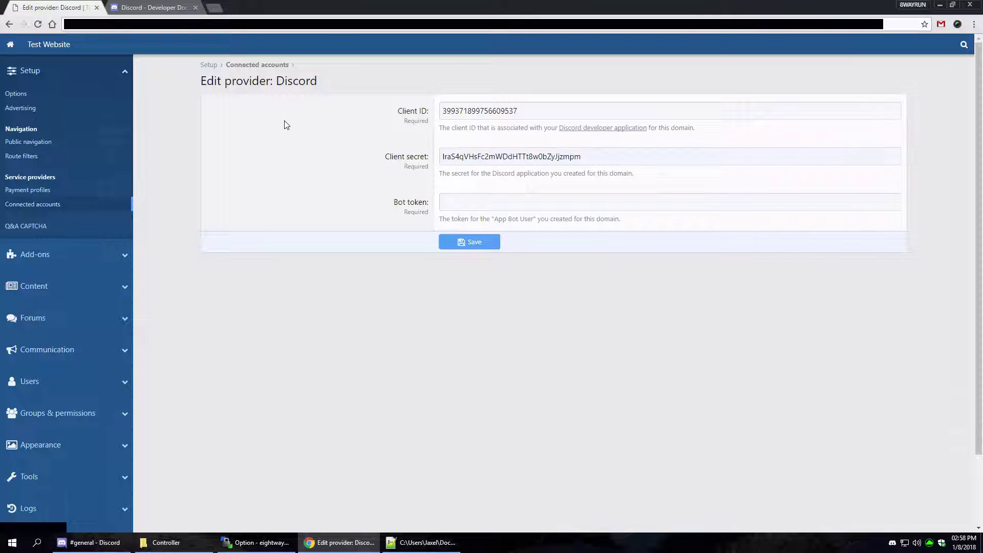
Copy the full bot token into XenForo's Bot token field
{"action": "left_click", "coordinate": [154, 7]}
{"action": "scroll", "coordinate": [259, 215], "scroll_direction": "down", "scroll_amount": 6}
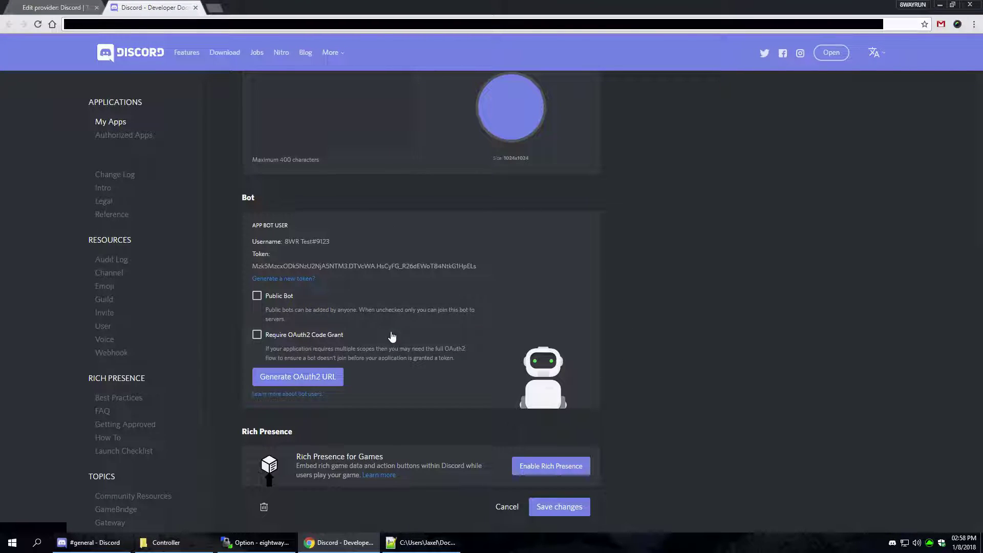
{"action": "double_click", "coordinate": [304, 267]}
{"action": "left_click_drag", "start_coordinate": [303, 267], "coordinate": [447, 264]}
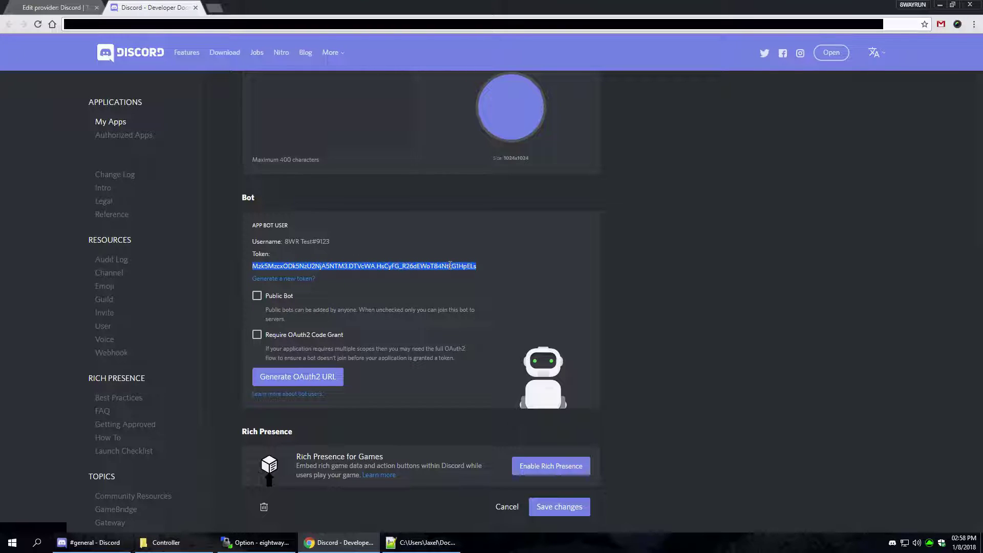
{"action": "key", "text": "ctrl+c"}
{"action": "key", "text": "ctrl+Tab"}
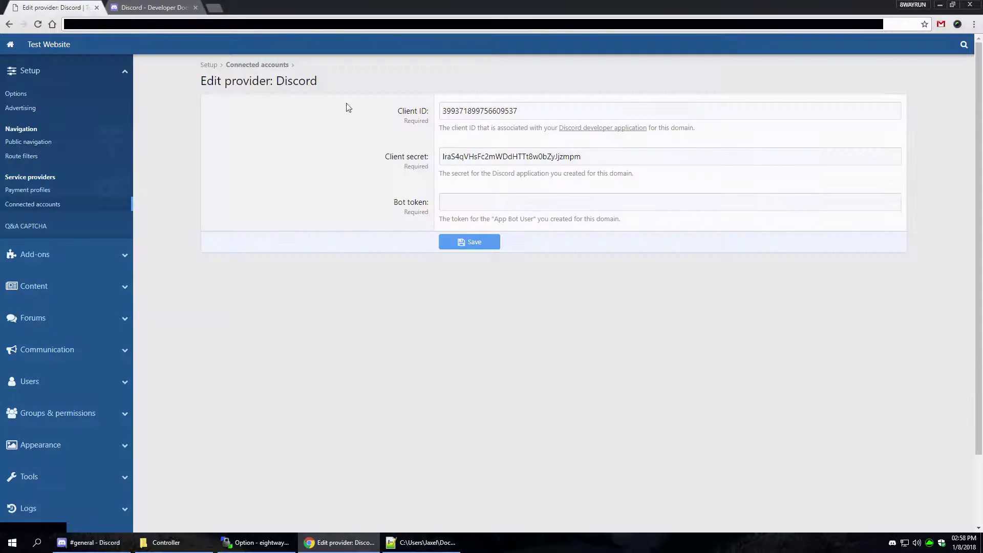
{"action": "left_click", "coordinate": [485, 201]}
{"action": "key", "text": "ctrl+v"}
{"action": "left_click", "coordinate": [283, 123]}
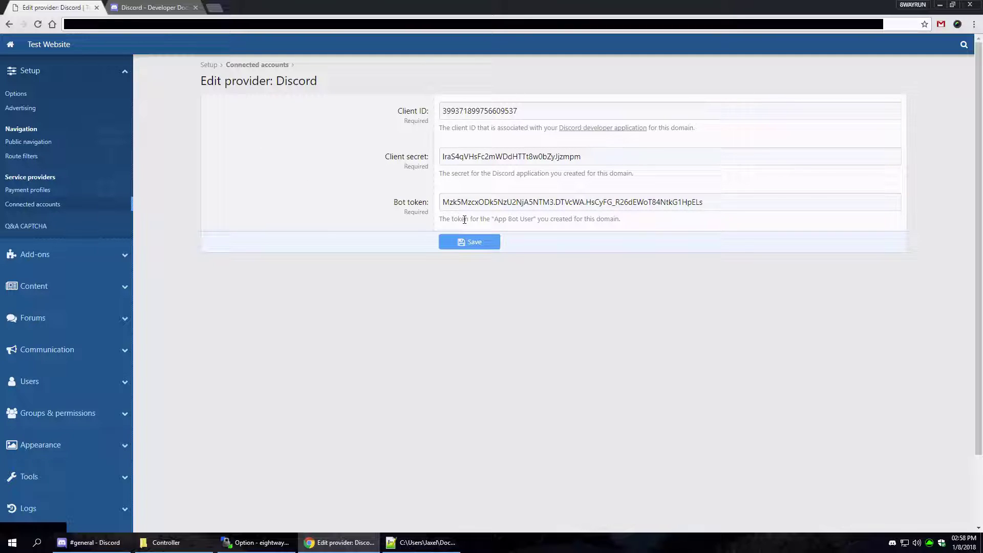